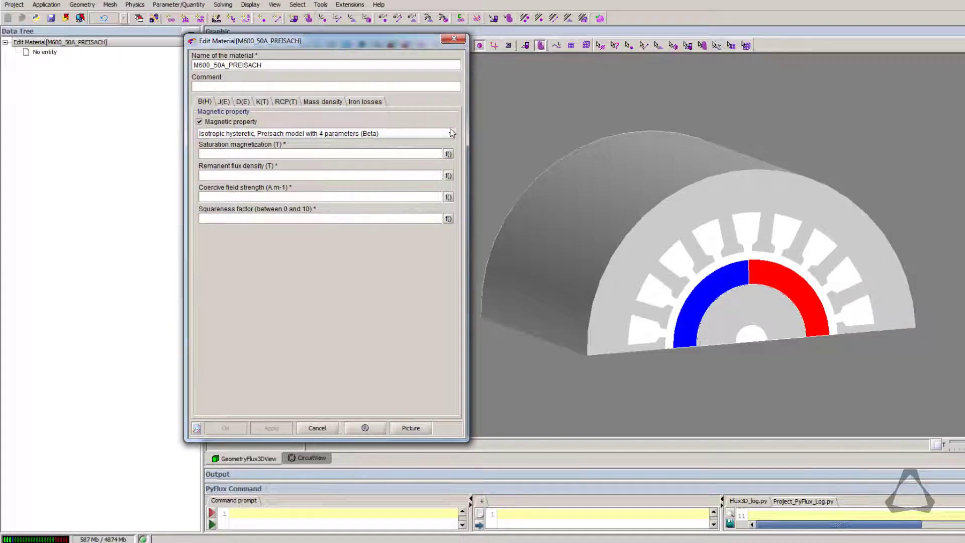
Set M600_50A_PREISACH's B(H) model to 'Preisach model with 3*n coefficients (Beta)' and confirm
click(396, 134)
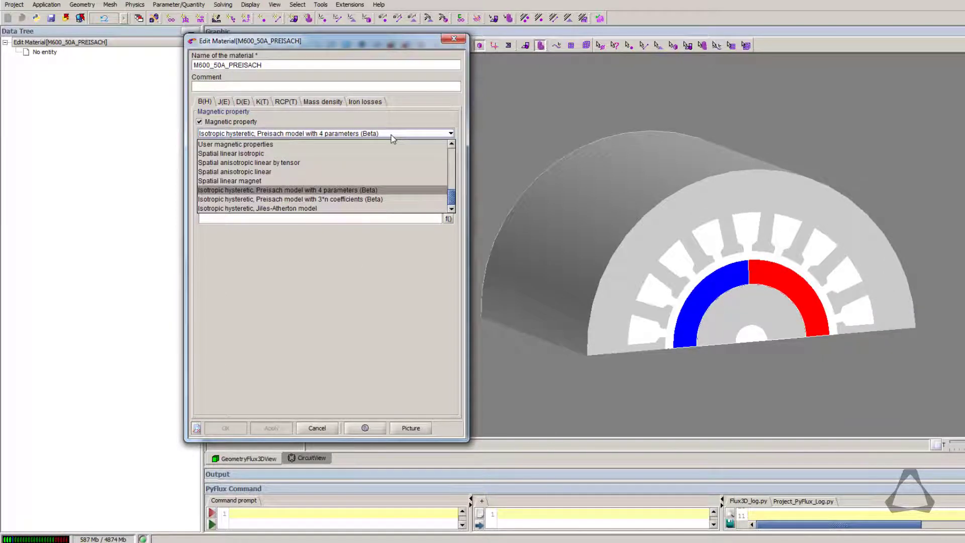
click(400, 199)
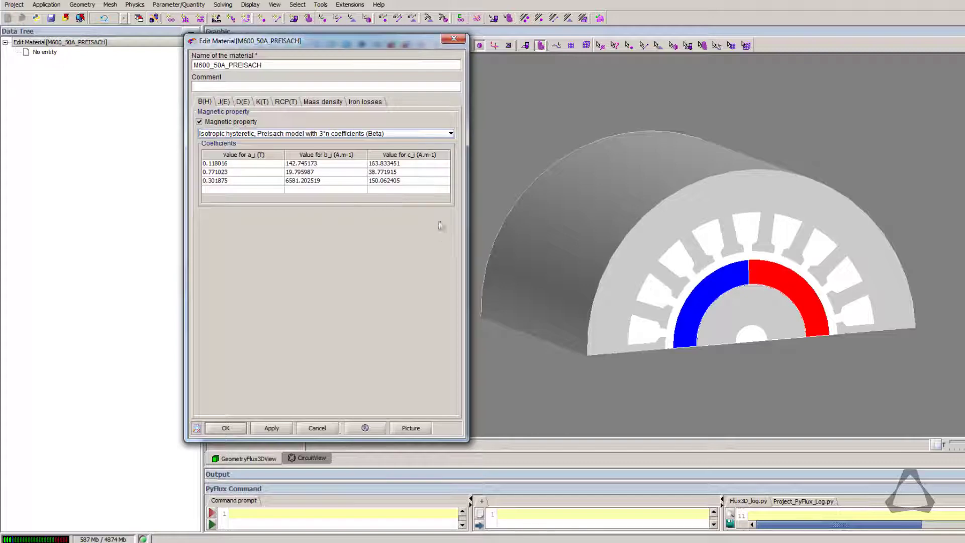
click(224, 429)
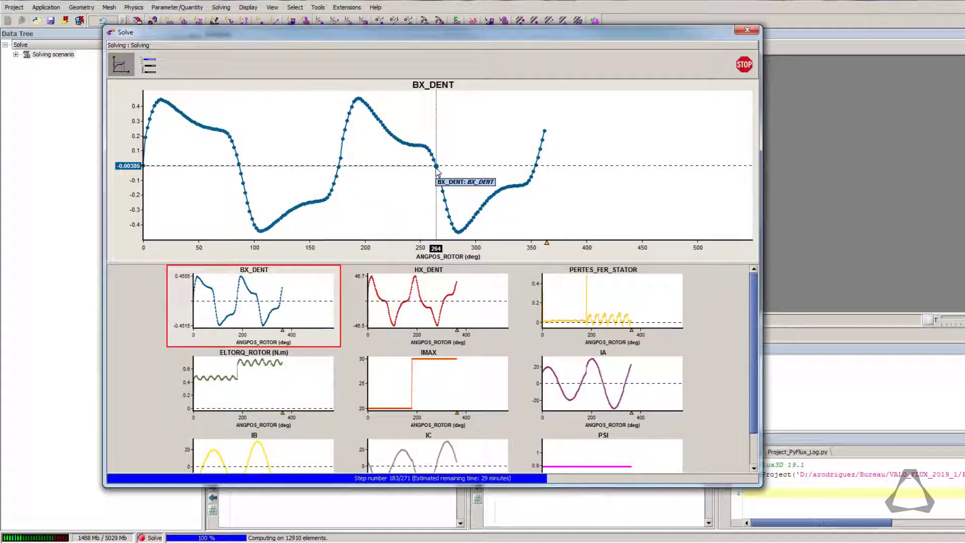
Plot HX_DENT with the IA, IB, IC phase currents, then view the BH_CURVE and BH_CURVE_IDEAL_IMPORT_1 tabs
click(434, 320)
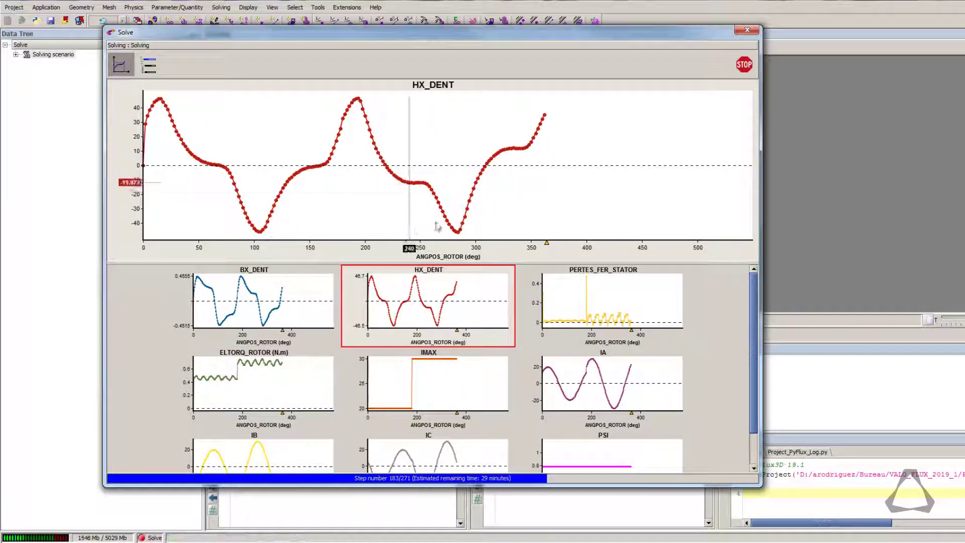
click(402, 462)
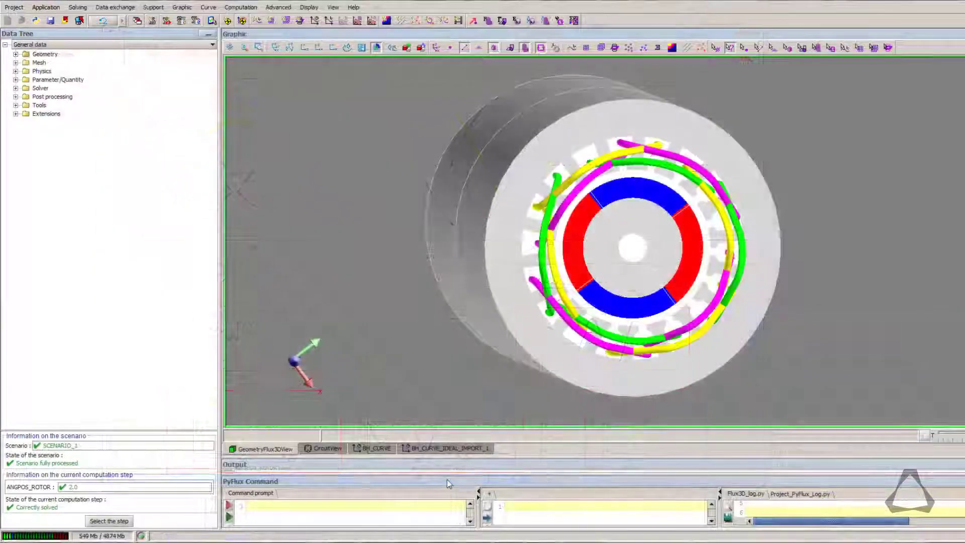
click(377, 448)
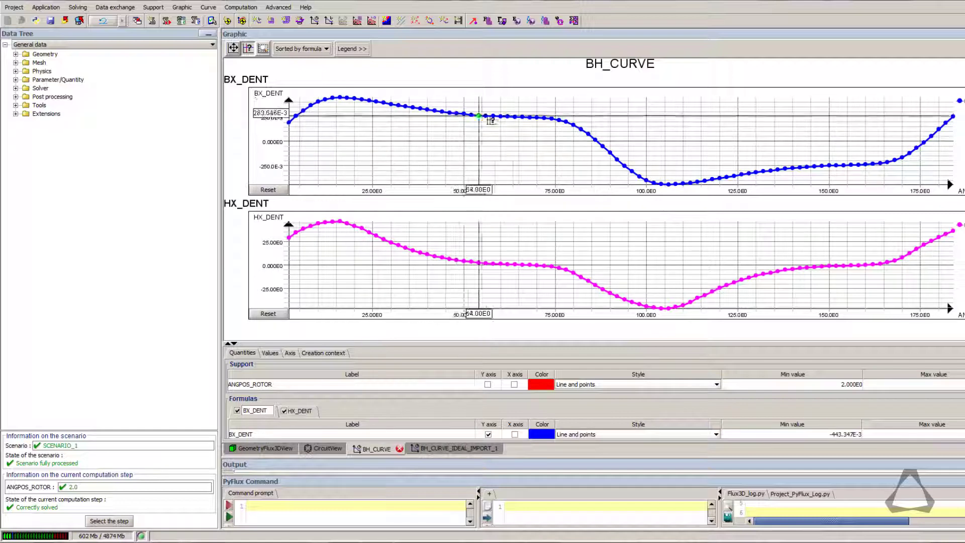
click(462, 450)
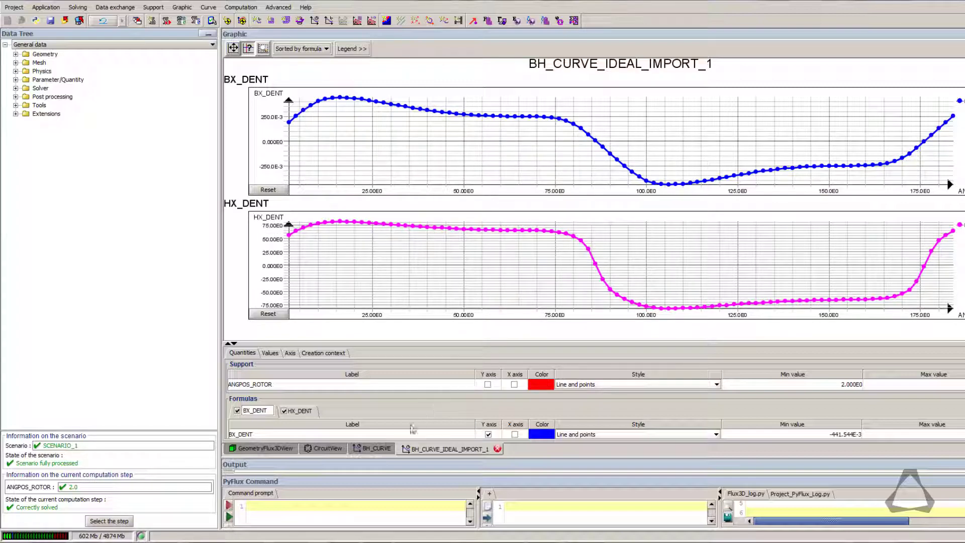
Hide the quantities panel and show the BH_CURVE_IDEAL_IMPORT_1 curve at full size
click(381, 448)
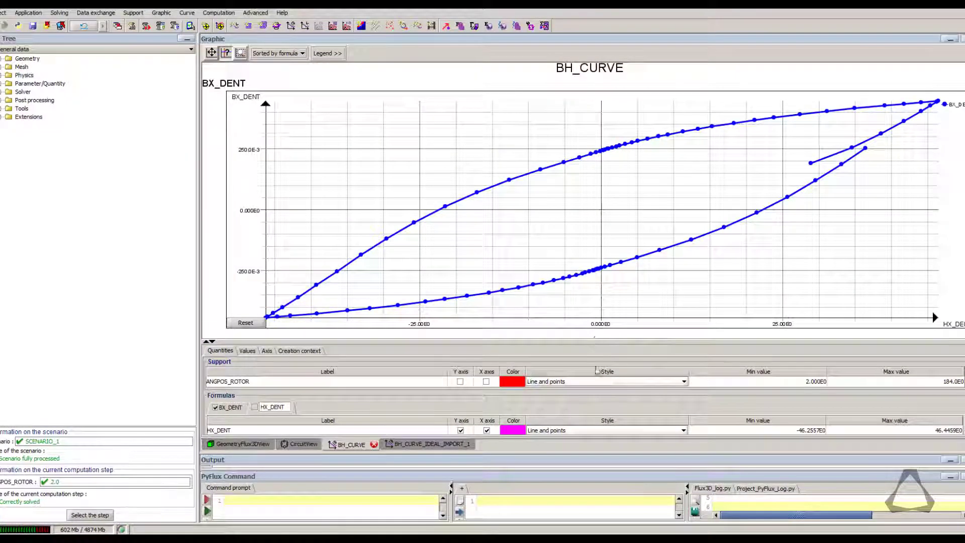
drag(596, 338, 600, 436)
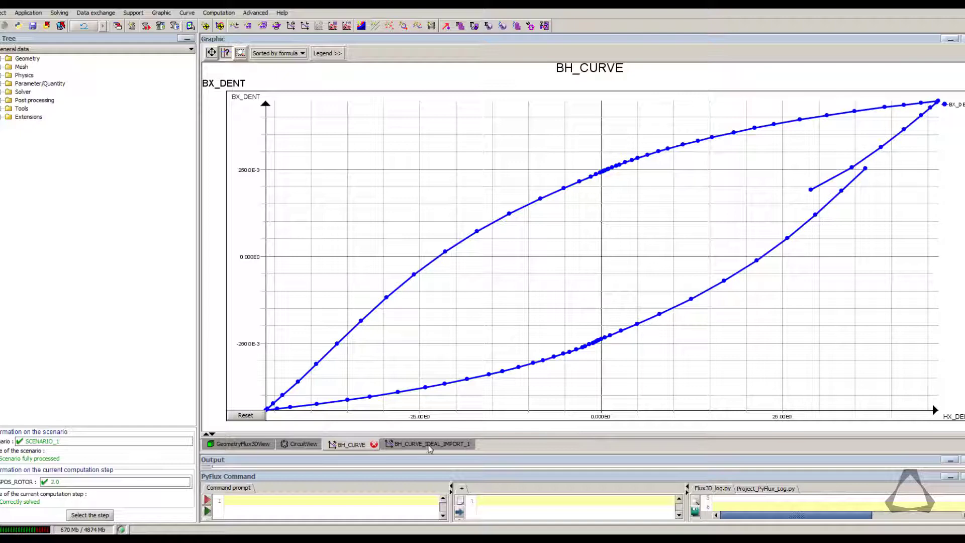
click(431, 444)
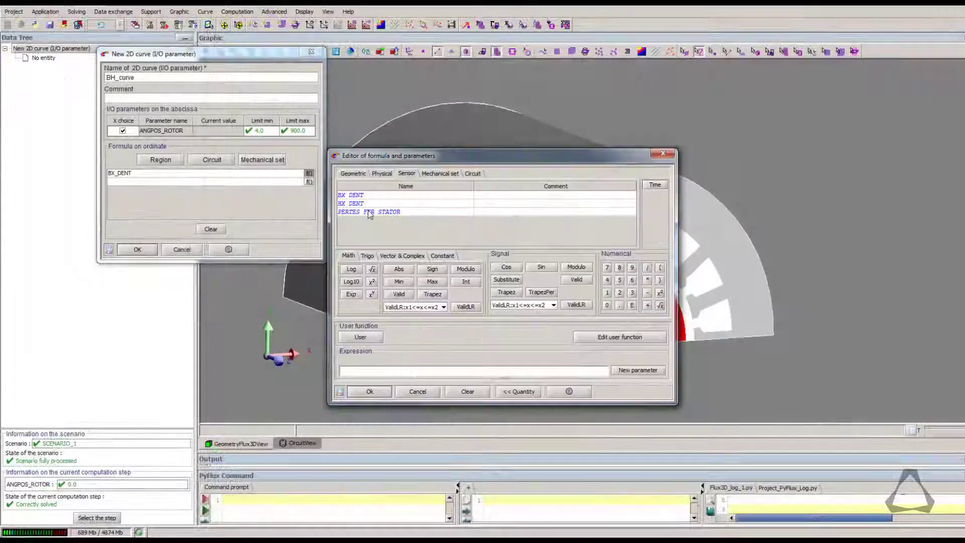
Add HX_DENT as the second ordinate and create the BH_curve graph with BX_DENT
click(370, 393)
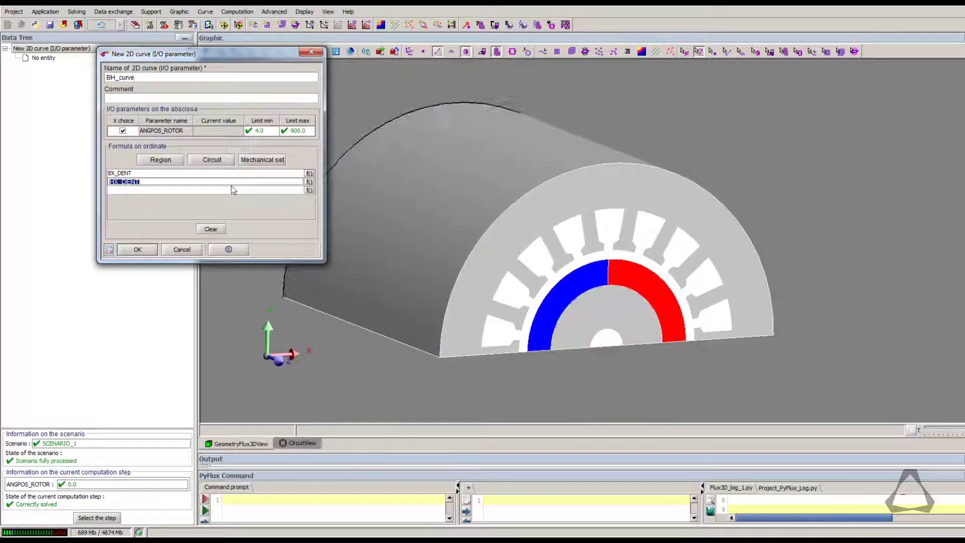
click(137, 252)
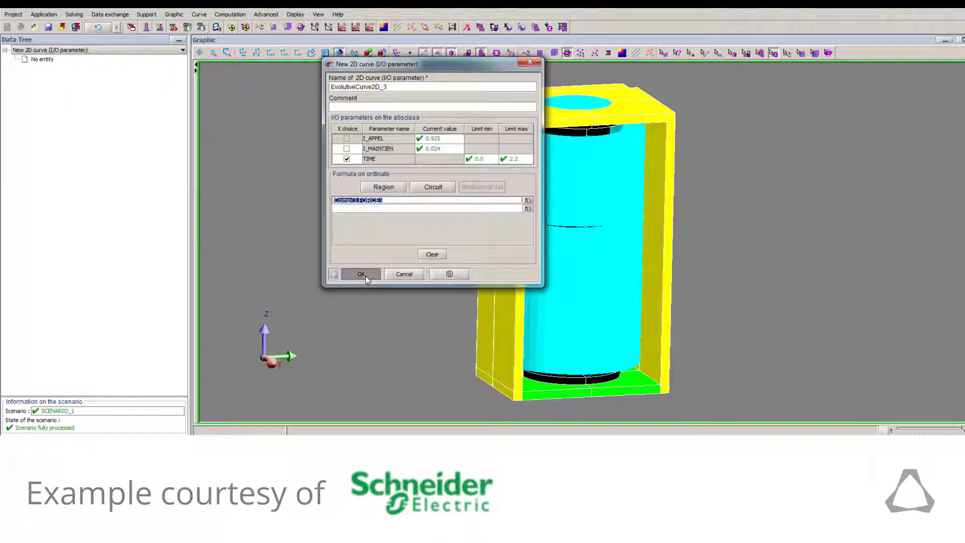
Create the EVOLUTIVECURVE2D_3 force-versus-time curve and a BH_curve of BZ versus HZ
click(366, 276)
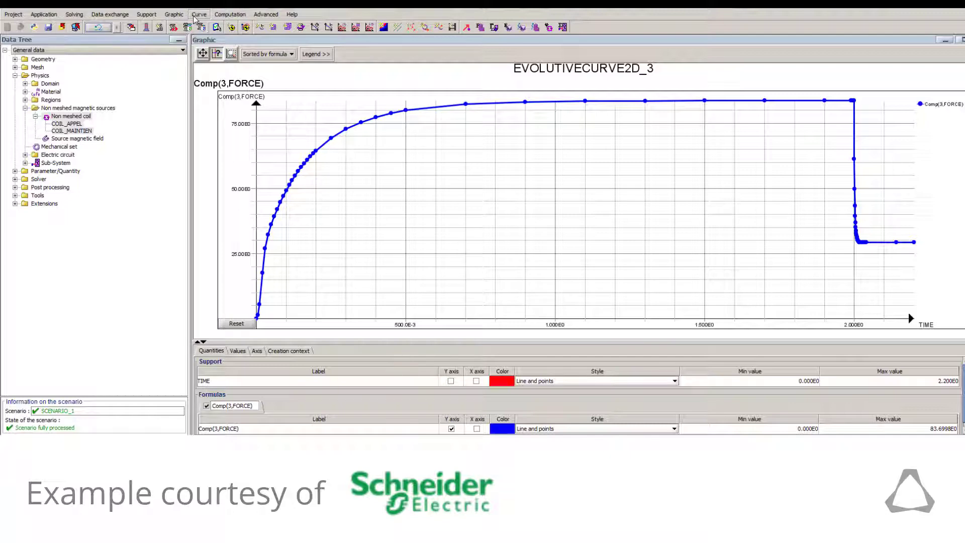
click(199, 15)
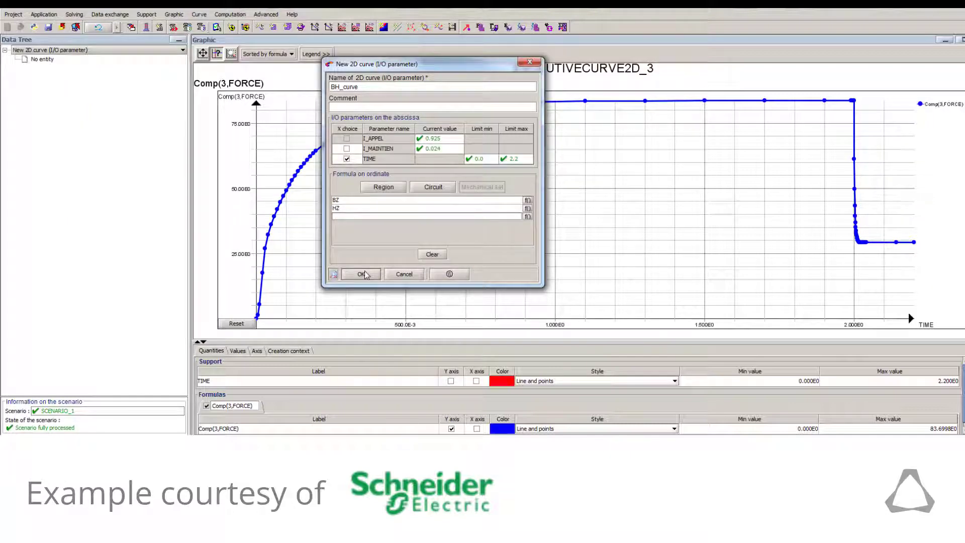
click(364, 274)
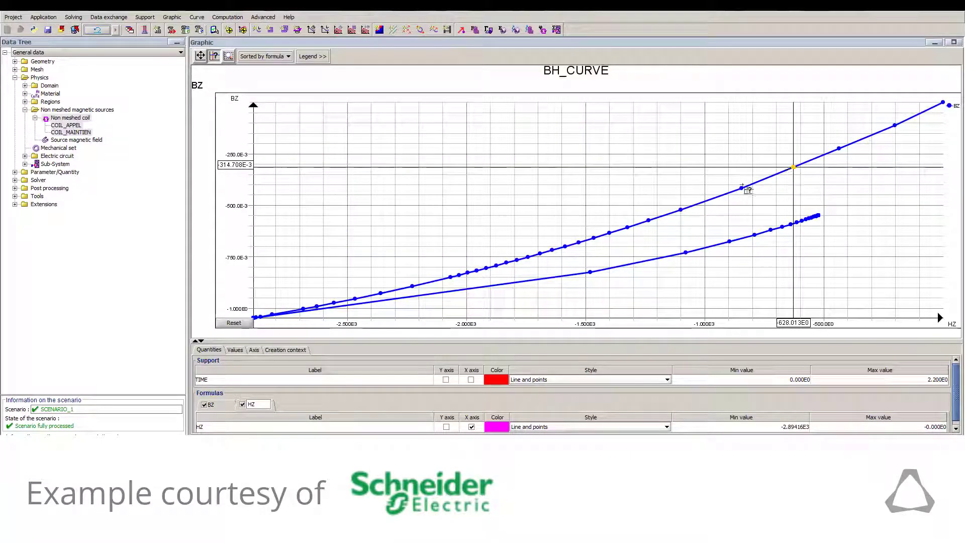